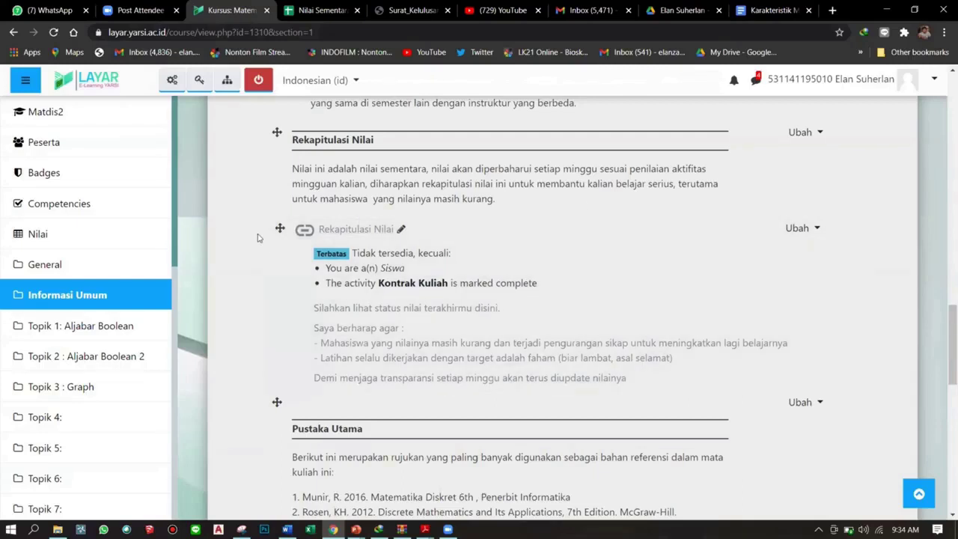
- Open Topik 1: Aljabar Boolean and examine its Materi Utama and Materi Tambahan activities with their access restrictions
{"action": "scroll", "coordinate": [258, 238], "scroll_direction": "down", "scroll_amount": 1}
{"action": "scroll", "coordinate": [258, 238], "scroll_direction": "down", "scroll_amount": 1}
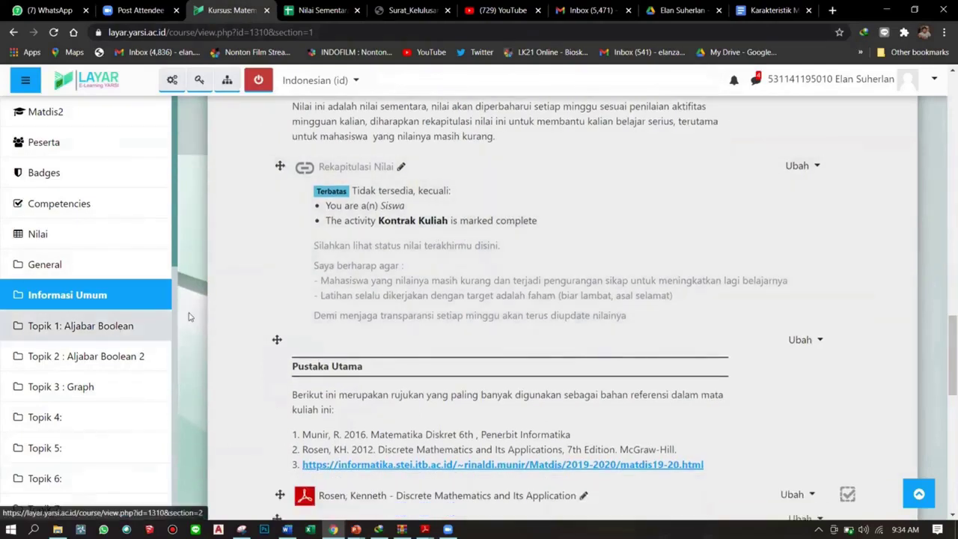
{"action": "left_click", "coordinate": [2, 271]}
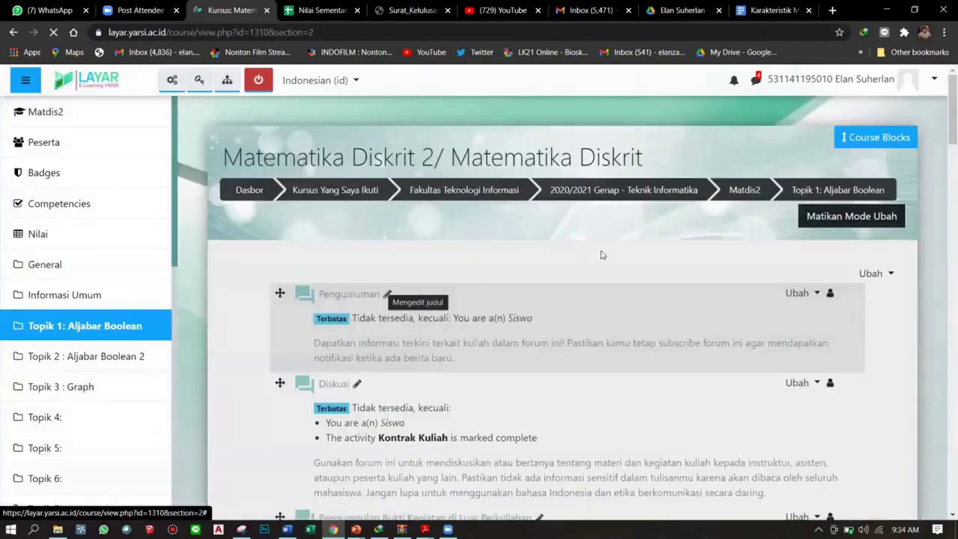
{"action": "scroll", "coordinate": [578, 252], "scroll_direction": "down", "scroll_amount": 5}
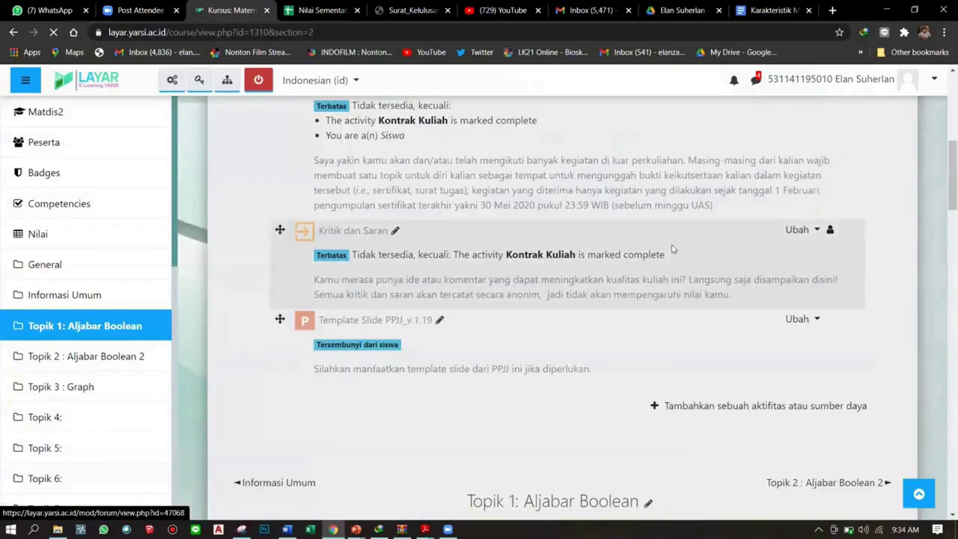
{"action": "scroll", "coordinate": [664, 226], "scroll_direction": "down", "scroll_amount": 7}
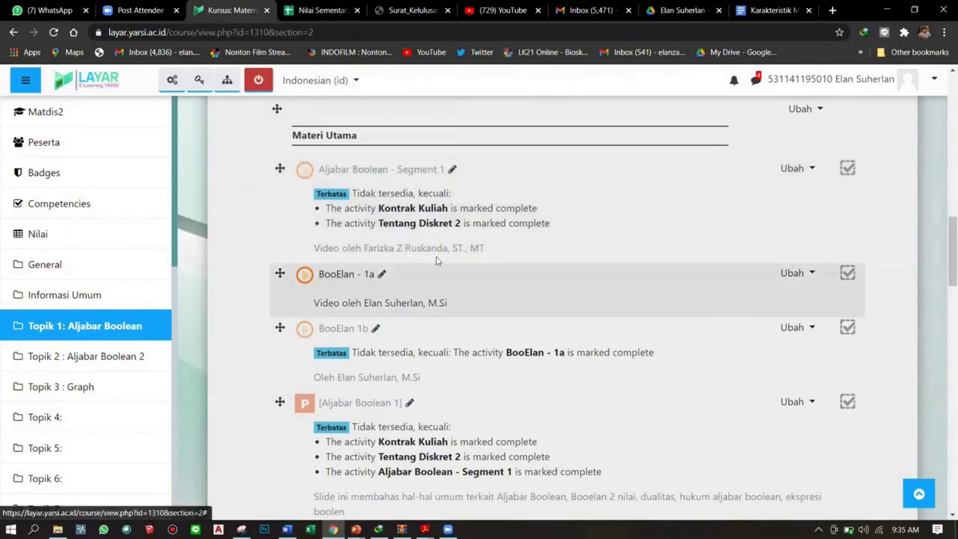
{"action": "scroll", "coordinate": [490, 245], "scroll_direction": "down", "scroll_amount": 1}
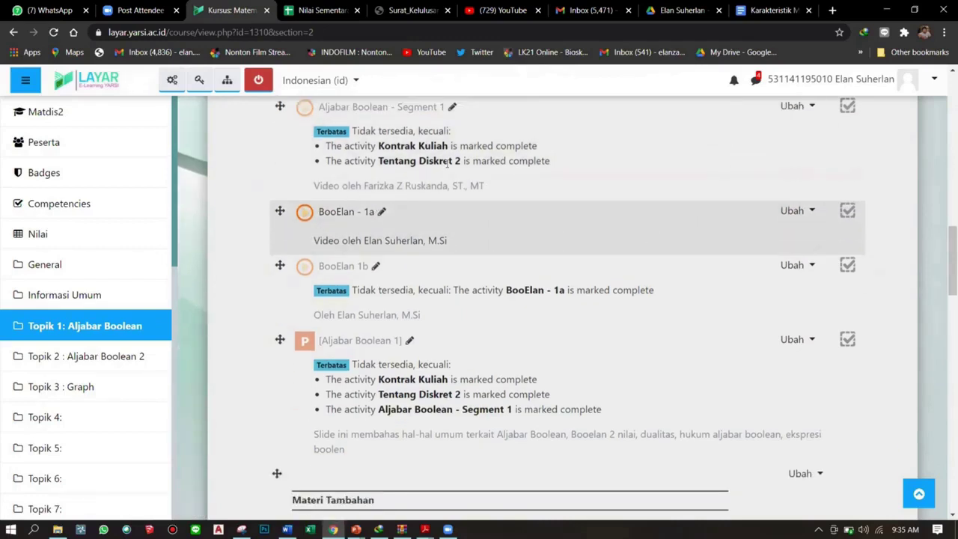
{"action": "scroll", "coordinate": [379, 271], "scroll_direction": "down", "scroll_amount": 1}
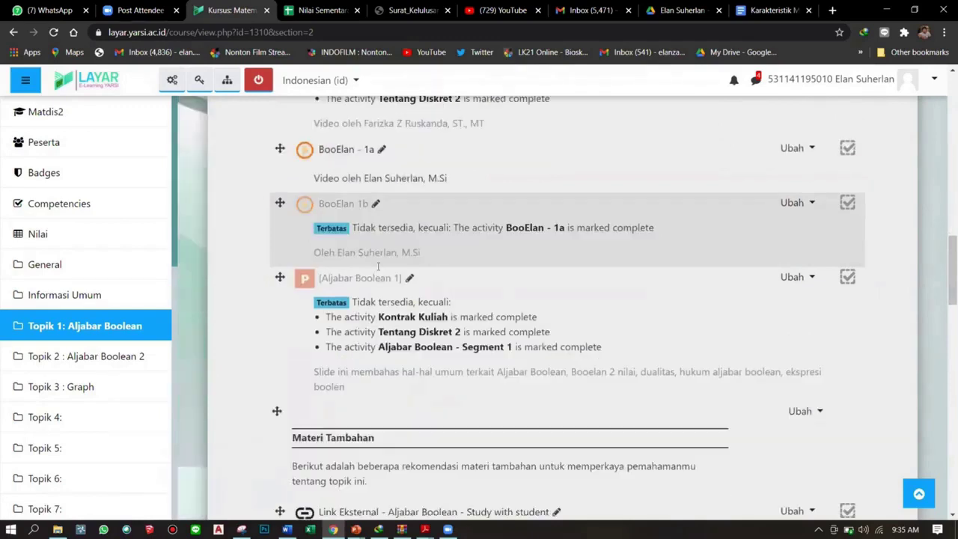
{"action": "scroll", "coordinate": [379, 271], "scroll_direction": "down", "scroll_amount": 1}
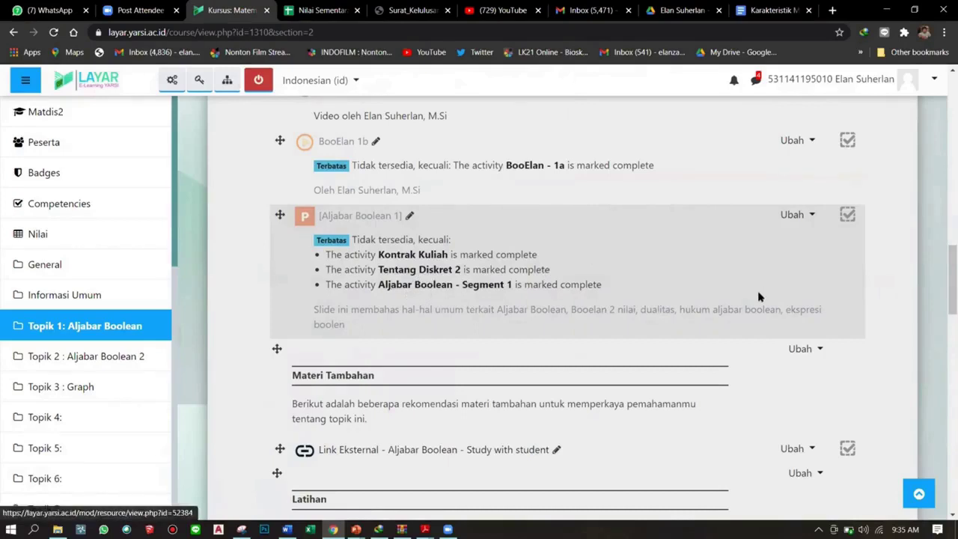
{"action": "scroll", "coordinate": [752, 300], "scroll_direction": "down", "scroll_amount": 2}
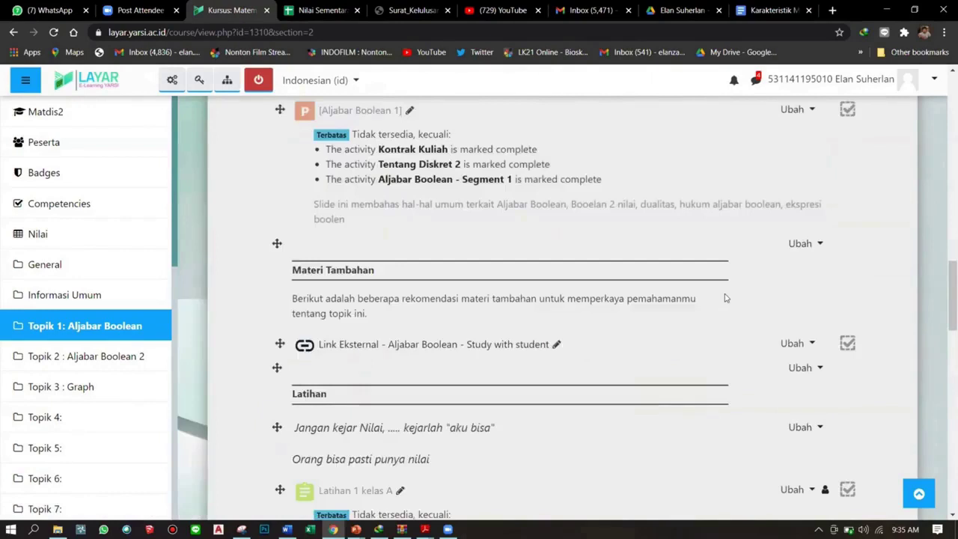
{"action": "scroll", "coordinate": [721, 296], "scroll_direction": "down", "scroll_amount": 3}
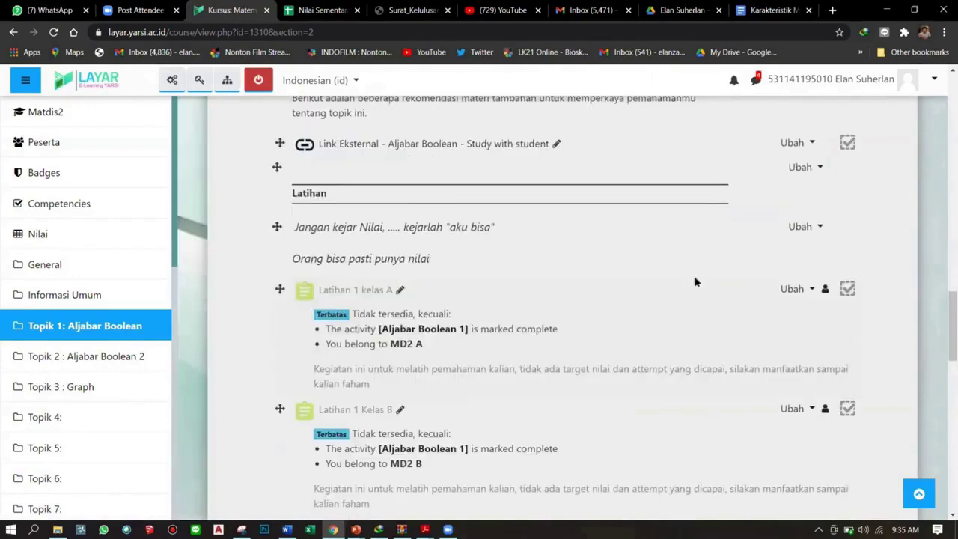
- Examine the Latihan, Pertemuan Sinkronus, Tugas, Kuis and Refleksi sections of Topik 1 through to the end of the page
{"action": "scroll", "coordinate": [722, 297], "scroll_direction": "down", "scroll_amount": 3}
{"action": "scroll", "coordinate": [360, 225], "scroll_direction": "up", "scroll_amount": 2}
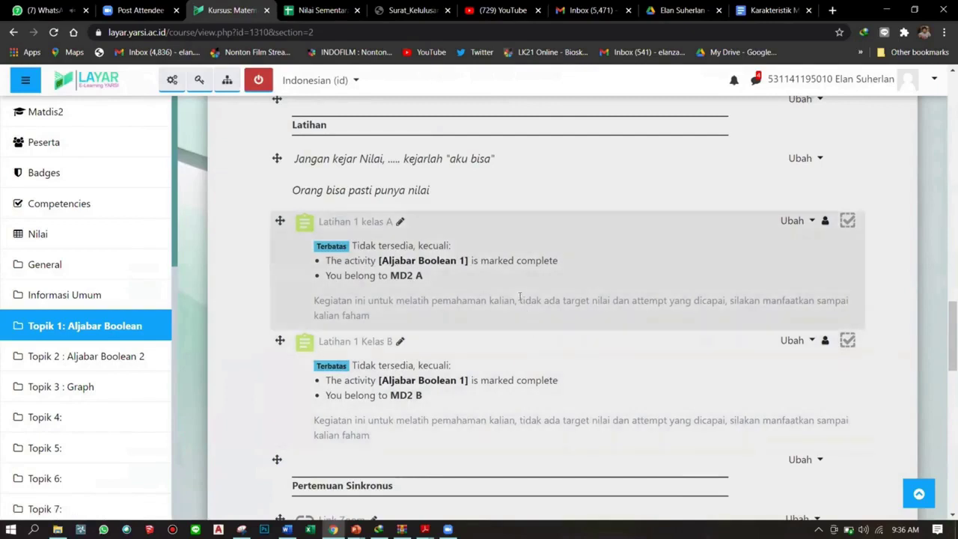
{"action": "scroll", "coordinate": [517, 298], "scroll_direction": "down", "scroll_amount": 1}
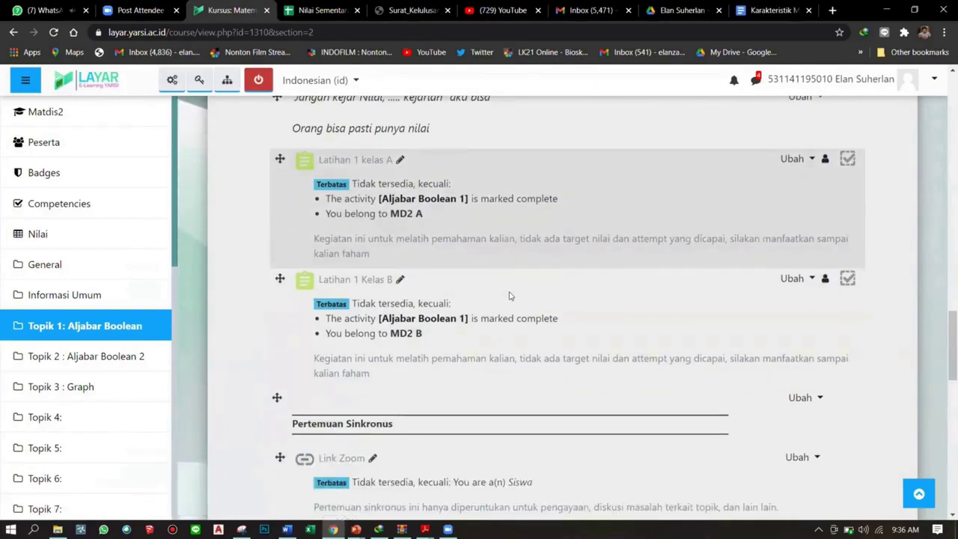
{"action": "scroll", "coordinate": [507, 295], "scroll_direction": "down", "scroll_amount": 2}
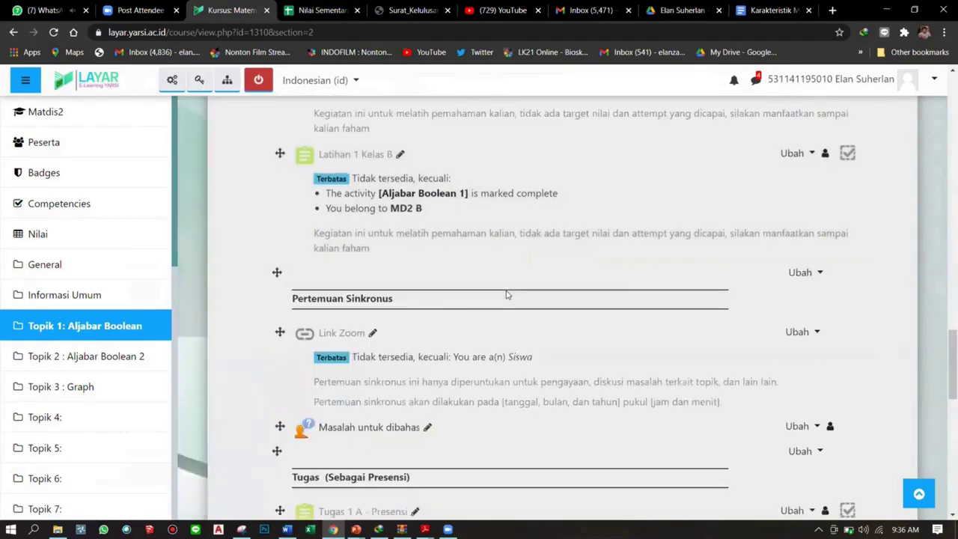
{"action": "scroll", "coordinate": [345, 205], "scroll_direction": "down", "scroll_amount": 4}
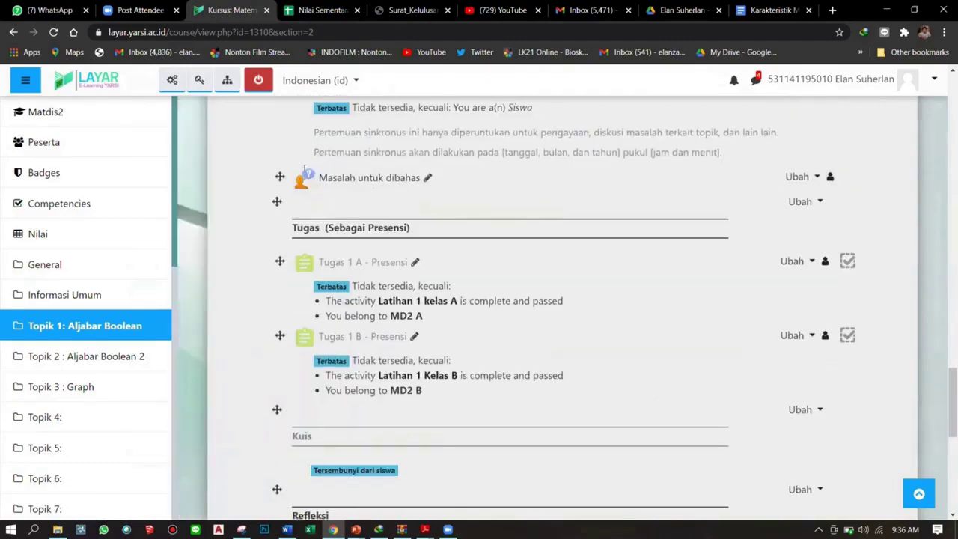
{"action": "scroll", "coordinate": [352, 176], "scroll_direction": "down", "scroll_amount": 1}
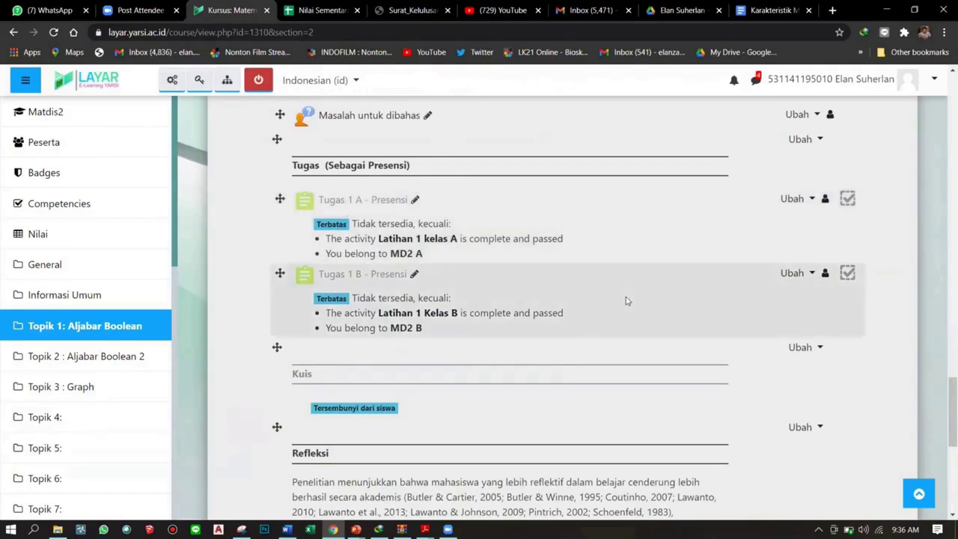
{"action": "scroll", "coordinate": [616, 291], "scroll_direction": "down", "scroll_amount": 1}
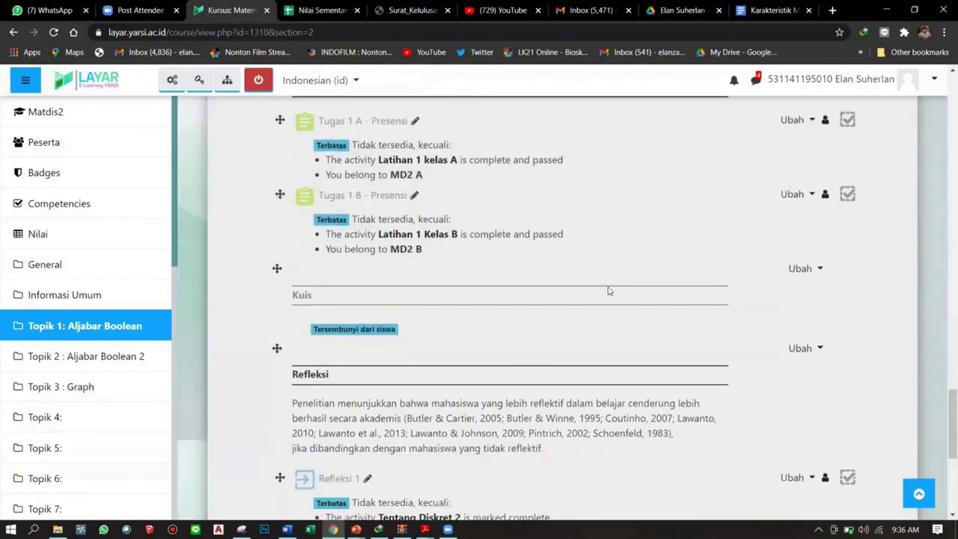
{"action": "scroll", "coordinate": [609, 292], "scroll_direction": "down", "scroll_amount": 3}
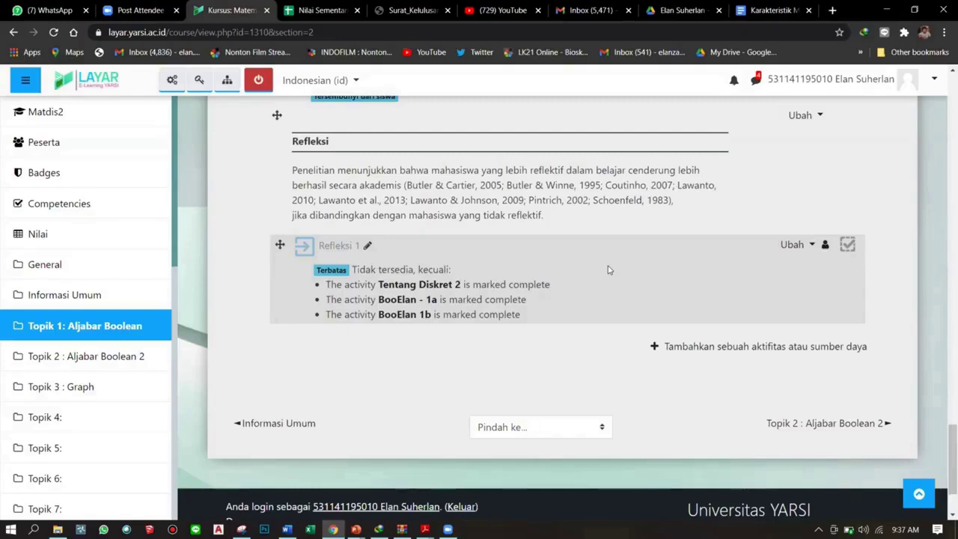
{"action": "scroll", "coordinate": [524, 264], "scroll_direction": "down", "scroll_amount": 1}
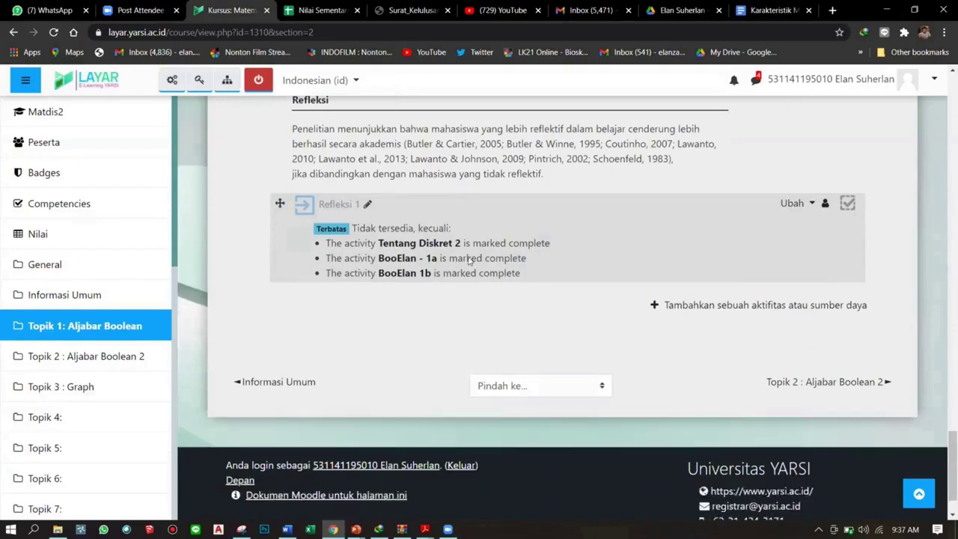
{"action": "scroll", "coordinate": [471, 260], "scroll_direction": "down", "scroll_amount": 1}
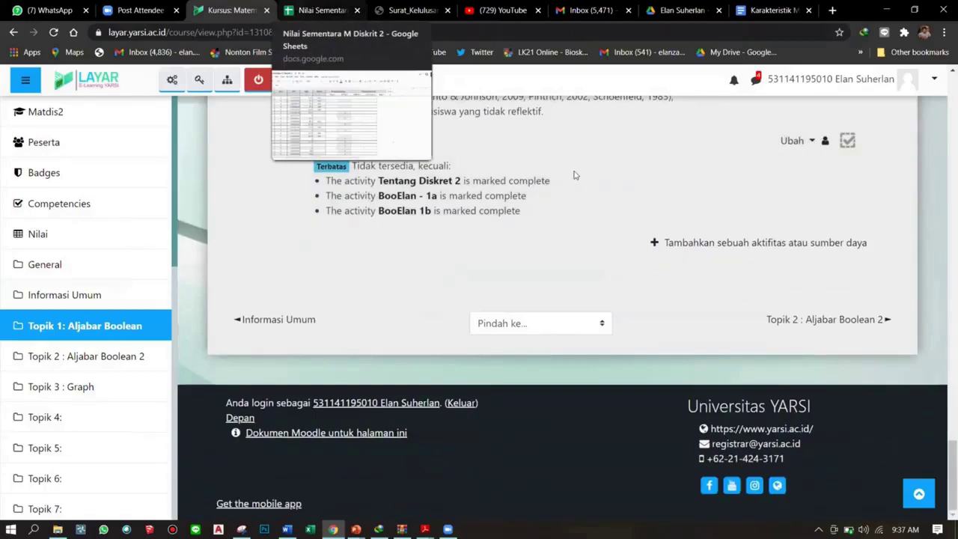
- Switch to the Nilai Sementara M Diskrit 2 spreadsheet and inspect the Tugas, Refleksi and Pengurangan Sikap cells in row 9
{"action": "key", "text": "ctrl+Tab"}
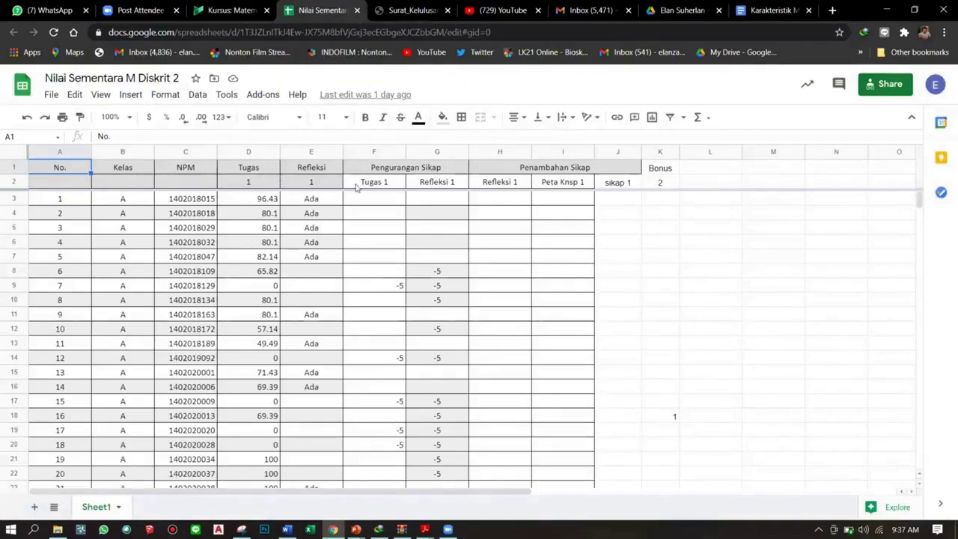
{"action": "left_click", "coordinate": [258, 286]}
{"action": "left_click", "coordinate": [388, 291]}
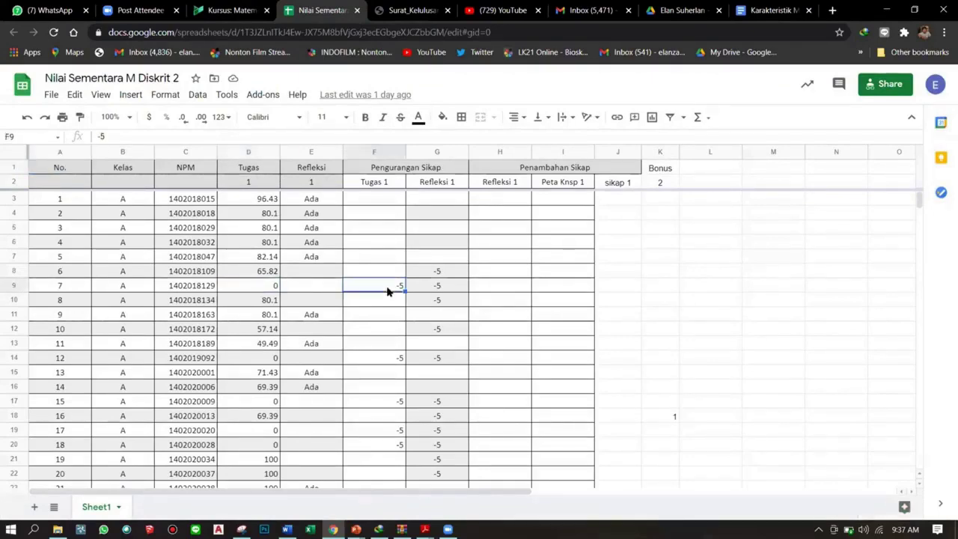
{"action": "left_click", "coordinate": [315, 287]}
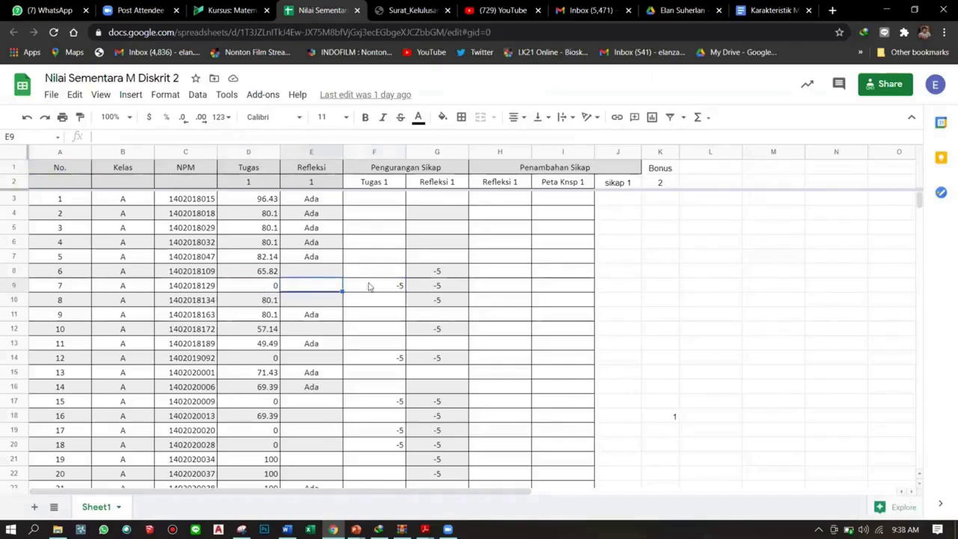
{"action": "left_click", "coordinate": [444, 285]}
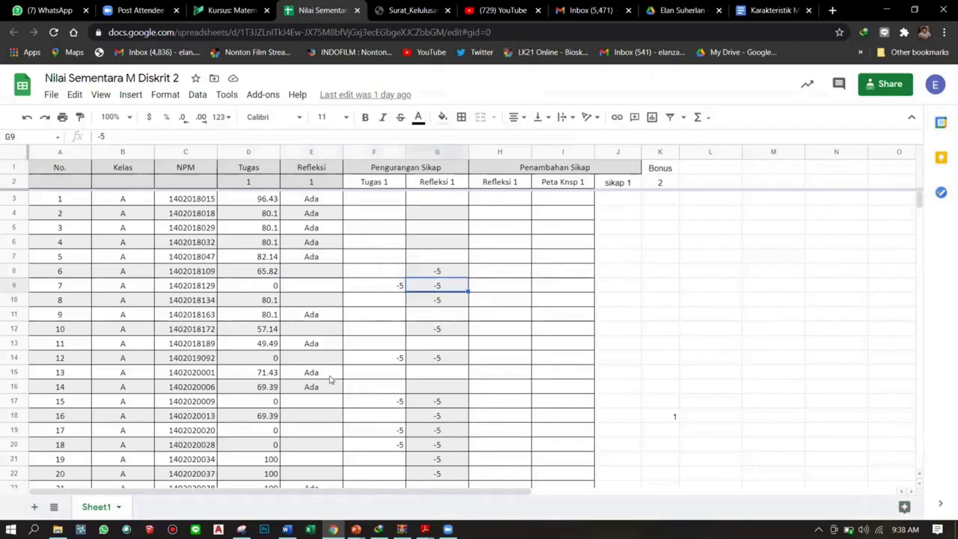
- Review the Pengurangan Sikap, Penambahan Sikap and Bonus columns for classes A and B, ending back at the first rows
{"action": "scroll", "coordinate": [331, 375], "scroll_direction": "down", "scroll_amount": 1}
{"action": "scroll", "coordinate": [332, 374], "scroll_direction": "up", "scroll_amount": 1}
{"action": "scroll", "coordinate": [500, 310], "scroll_direction": "down", "scroll_amount": 3}
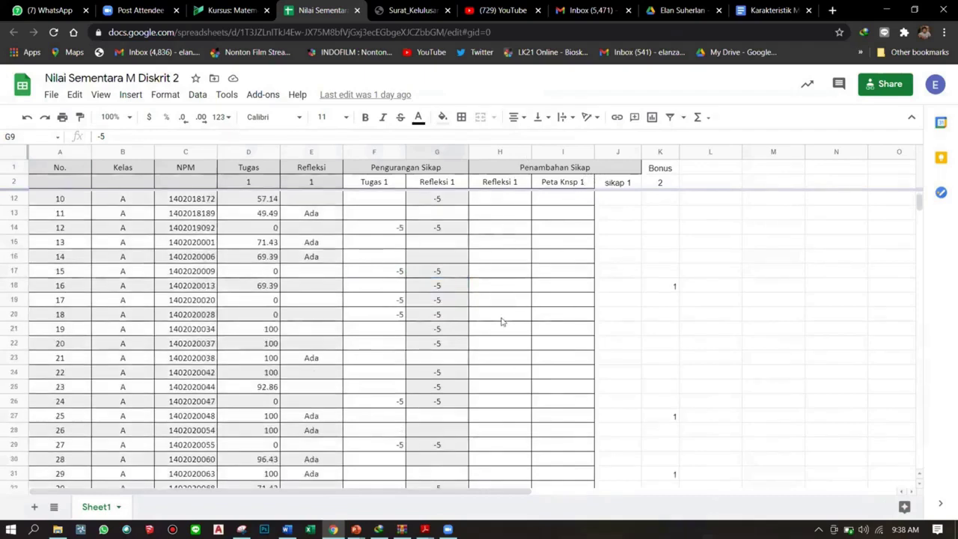
{"action": "scroll", "coordinate": [502, 321], "scroll_direction": "down", "scroll_amount": 4}
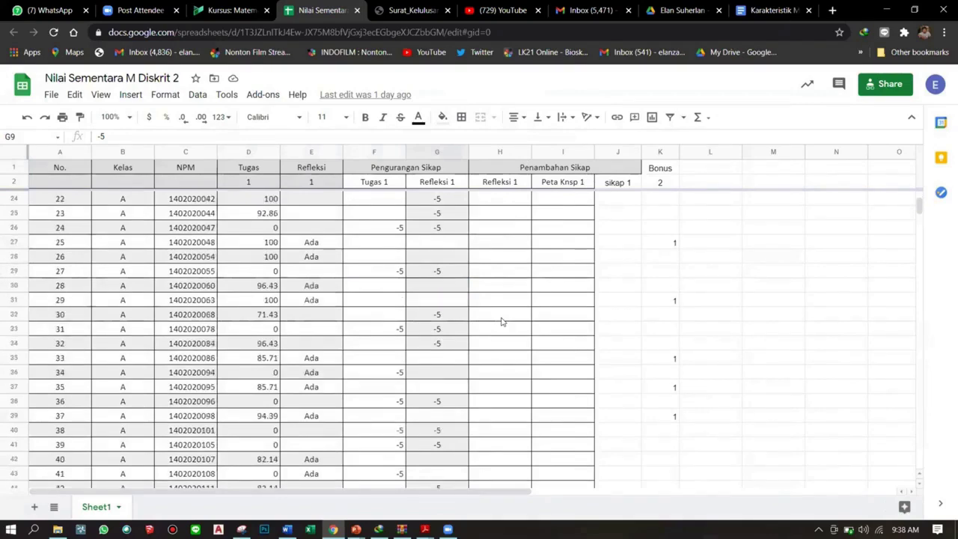
{"action": "scroll", "coordinate": [502, 322], "scroll_direction": "down", "scroll_amount": 15}
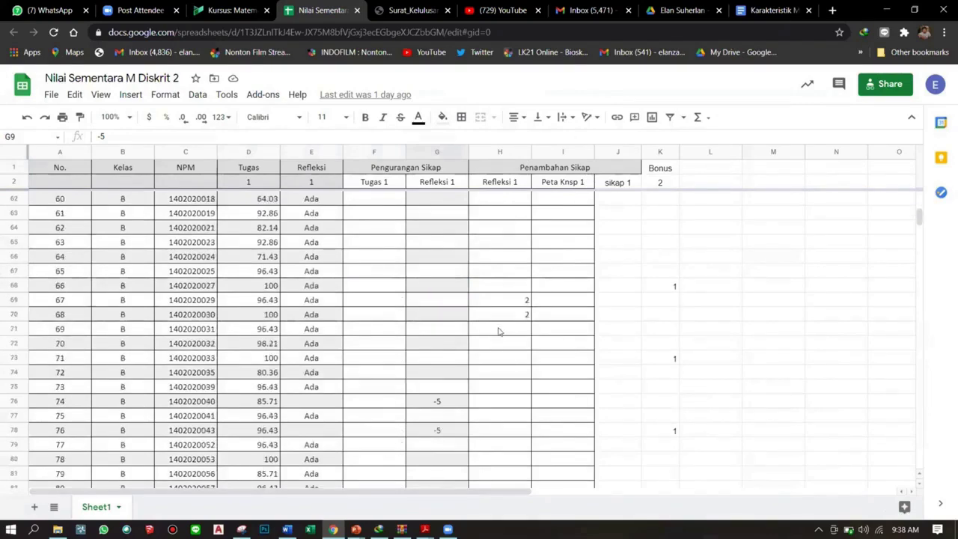
{"action": "scroll", "coordinate": [500, 330], "scroll_direction": "down", "scroll_amount": 4}
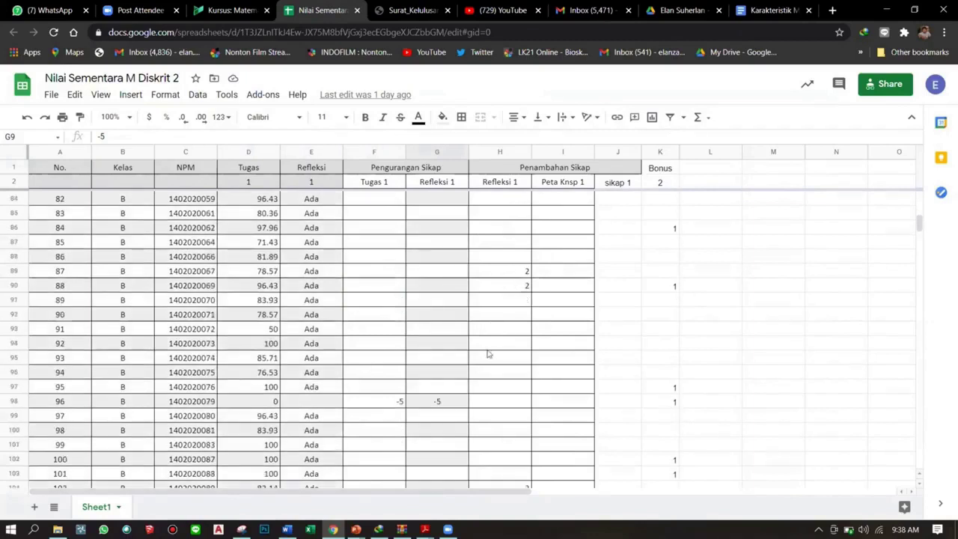
{"action": "scroll", "coordinate": [483, 352], "scroll_direction": "down", "scroll_amount": 3}
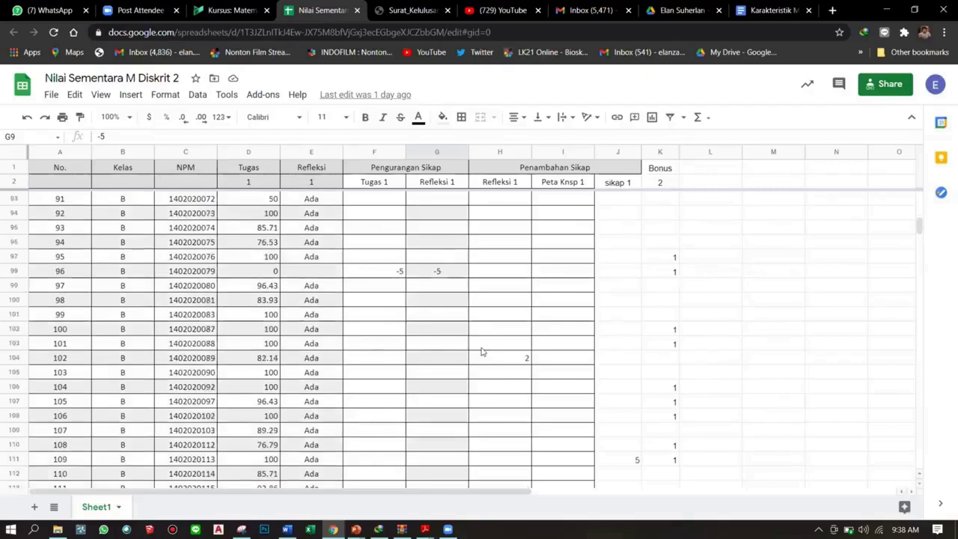
{"action": "scroll", "coordinate": [573, 185], "scroll_direction": "up", "scroll_amount": 20}
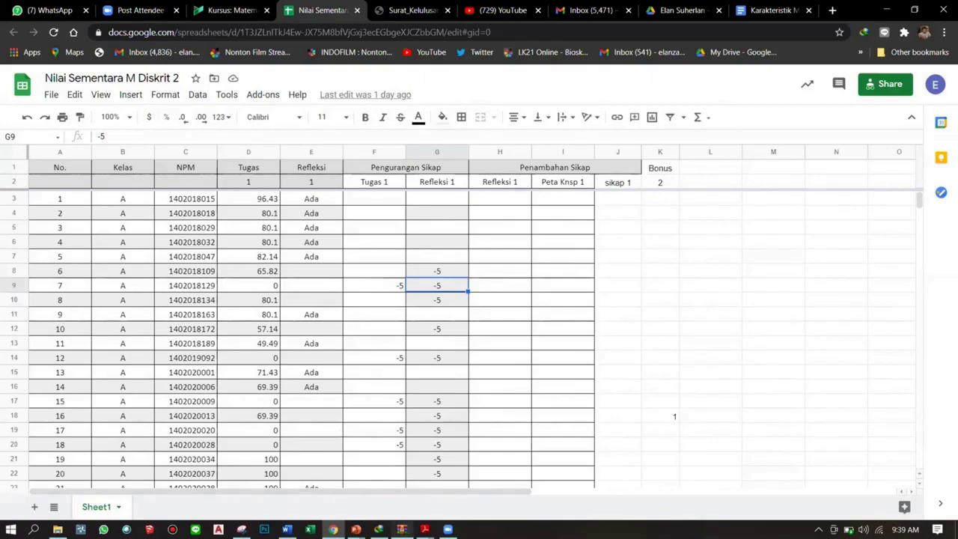
- Bring up the open PowerPoint presentations
{"action": "mouse_move", "coordinate": [402, 530]}
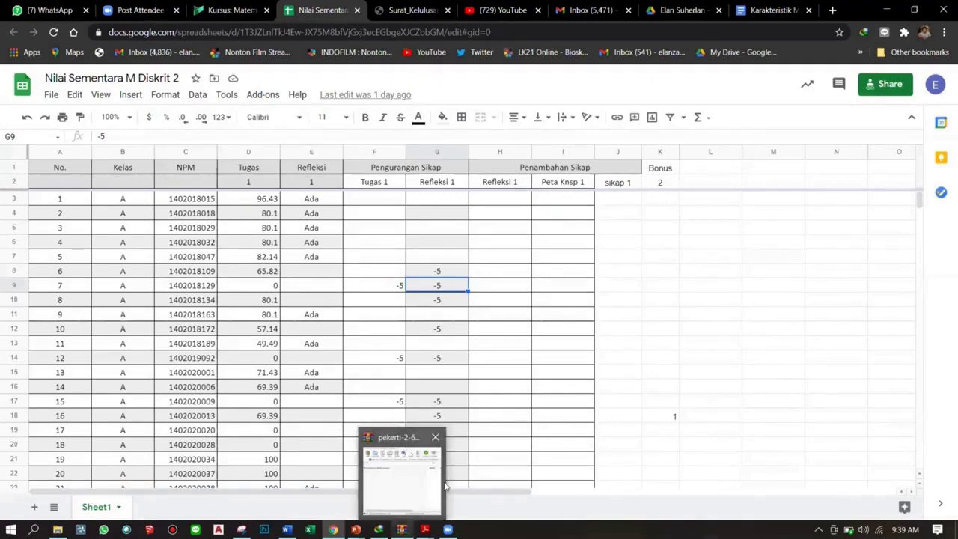
{"action": "mouse_move", "coordinate": [356, 529]}
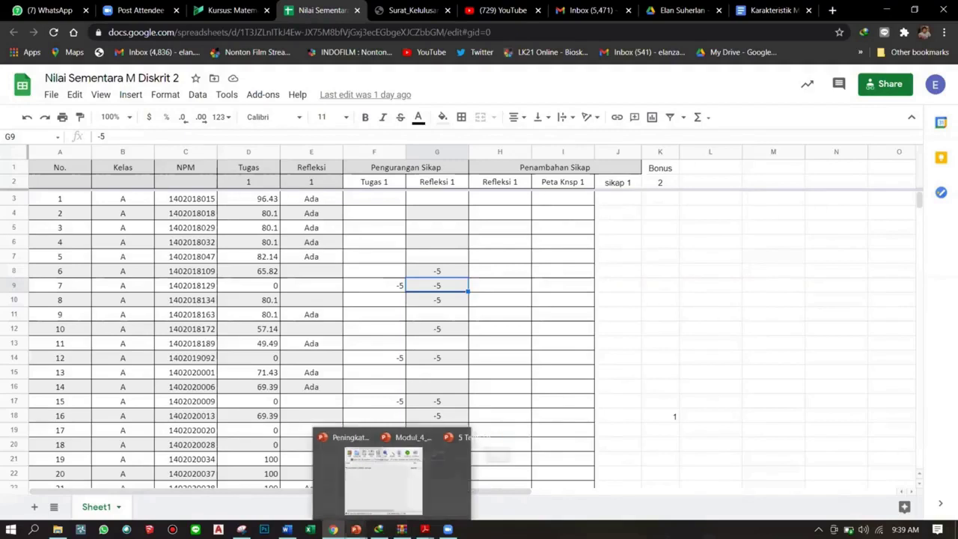